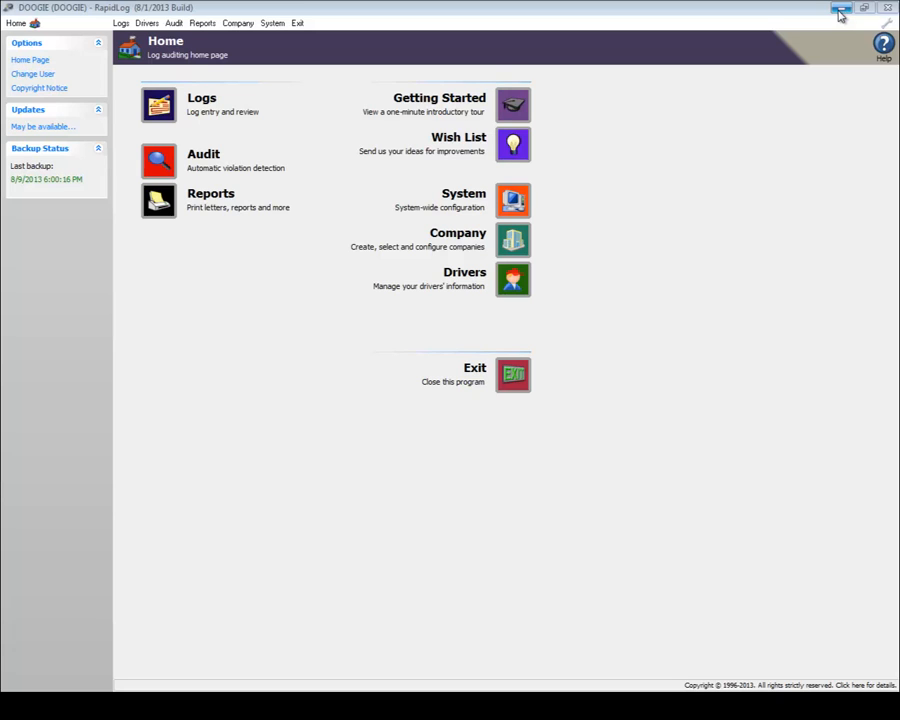
Switch to the desktop and open the COMDATA FUEL FILE.07082013 file in the text editor.
mouse_move(278, 688)
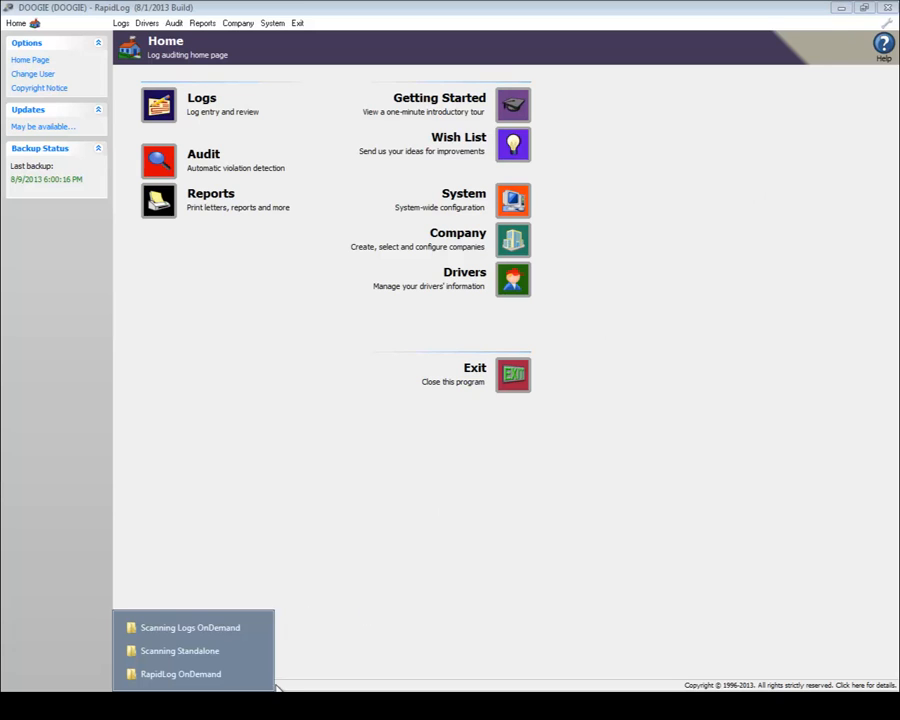
left_click(841, 8)
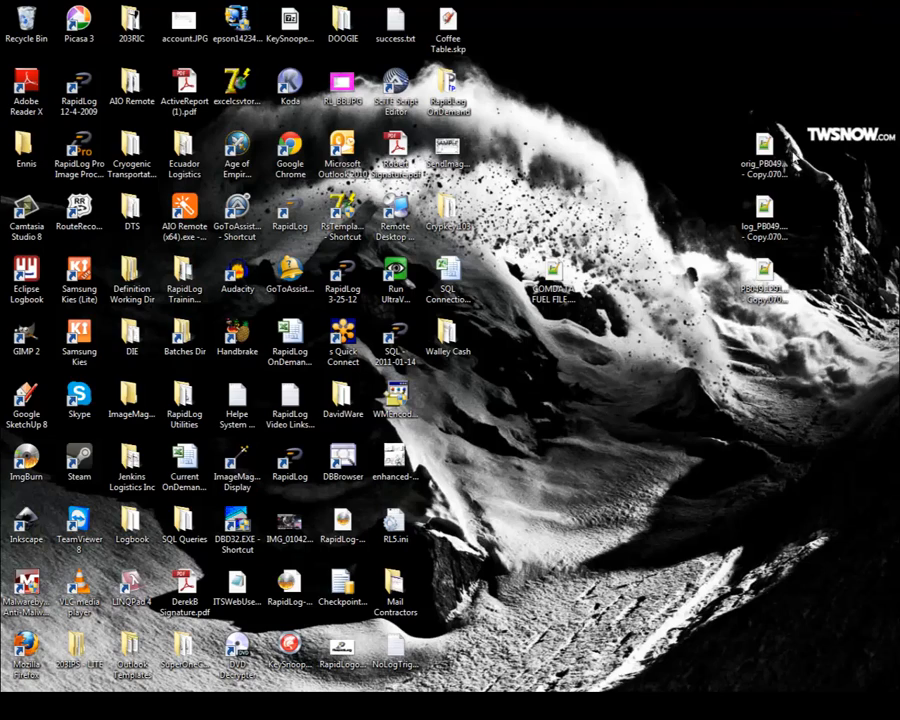
double_click(549, 292)
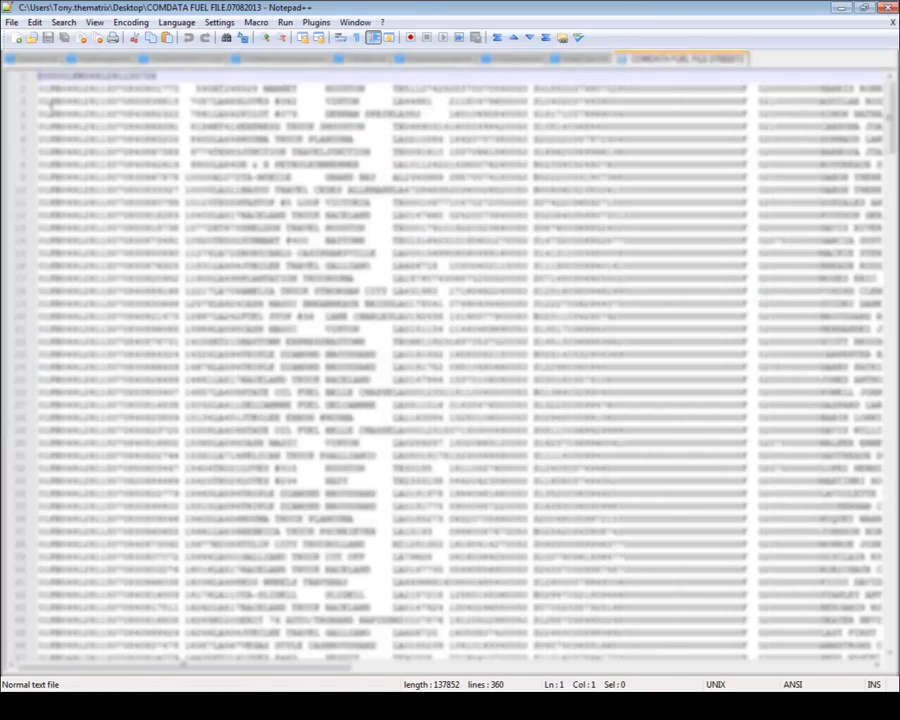
Examine the fuel file's transaction records, including the card number that follows the letter U on each line.
left_click_drag(45, 112, 328, 125)
left_click(410, 162)
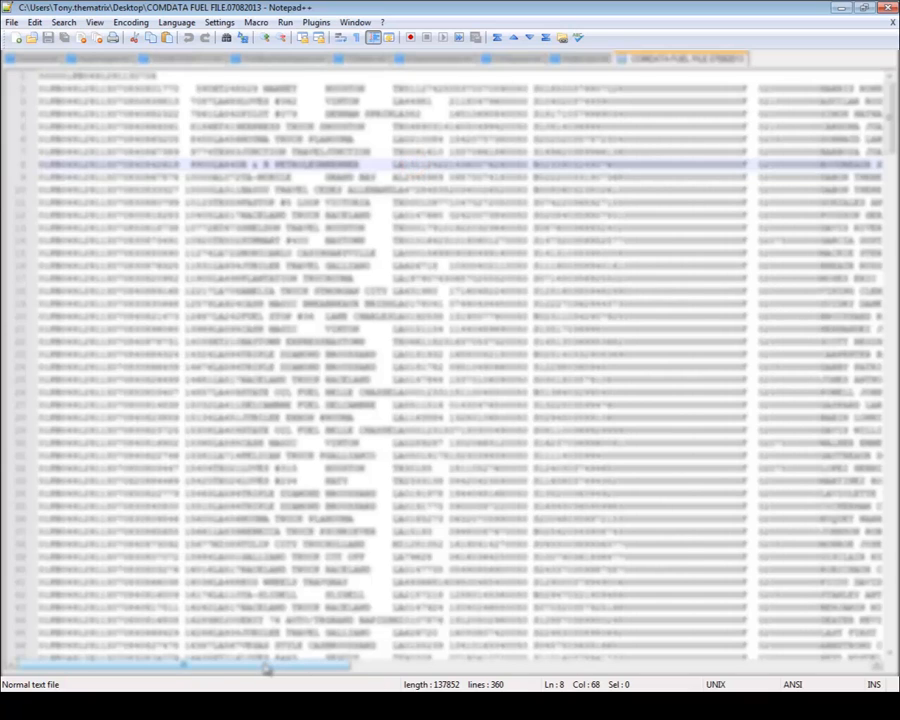
left_click_drag(267, 668, 590, 651)
left_click(325, 85)
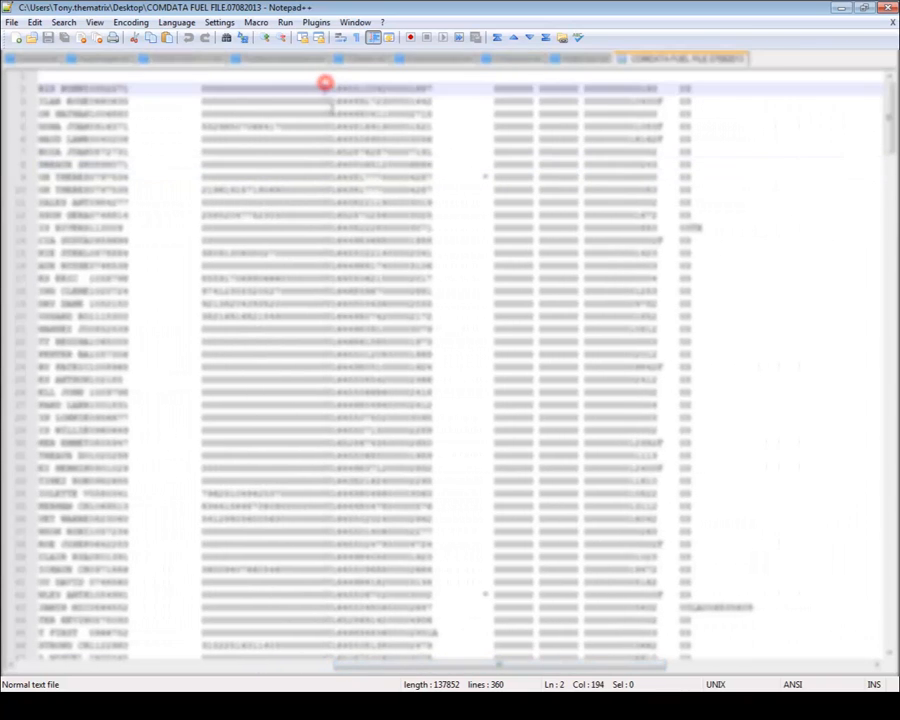
left_click(327, 139)
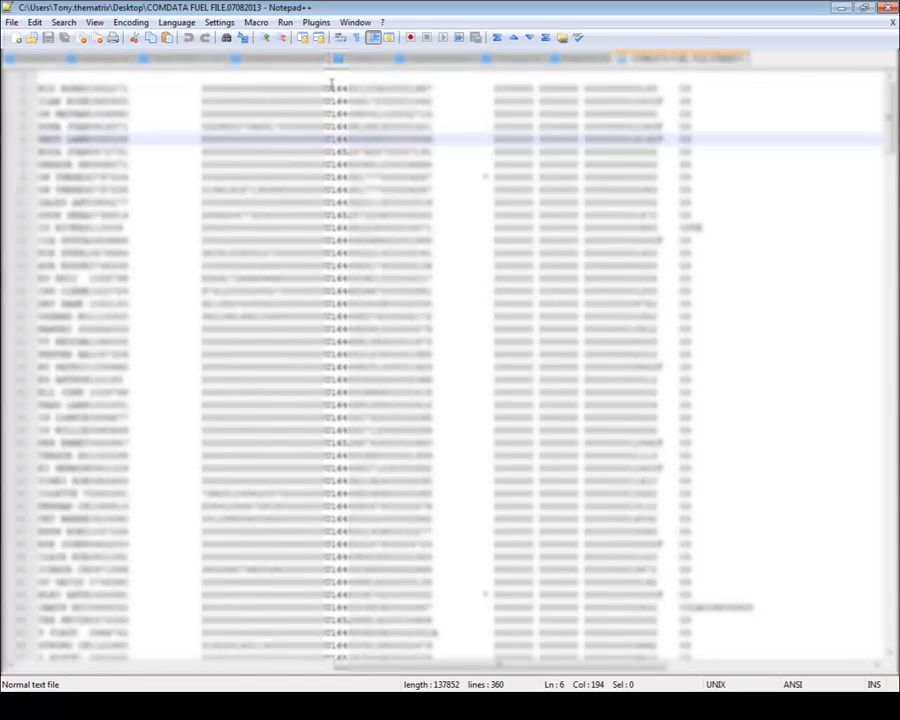
left_click(330, 88)
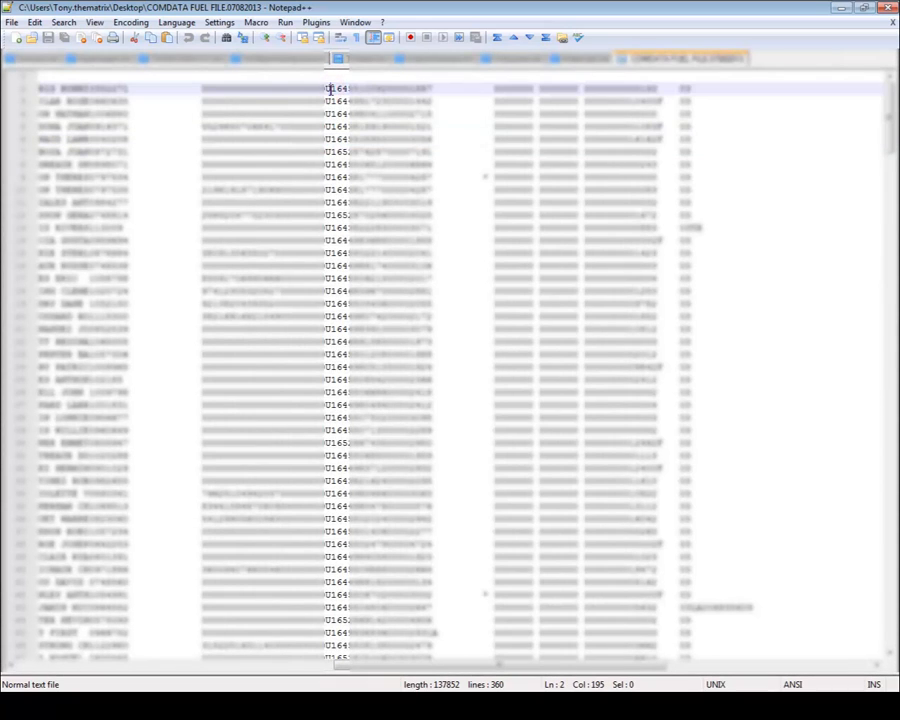
left_click_drag(330, 88, 376, 89)
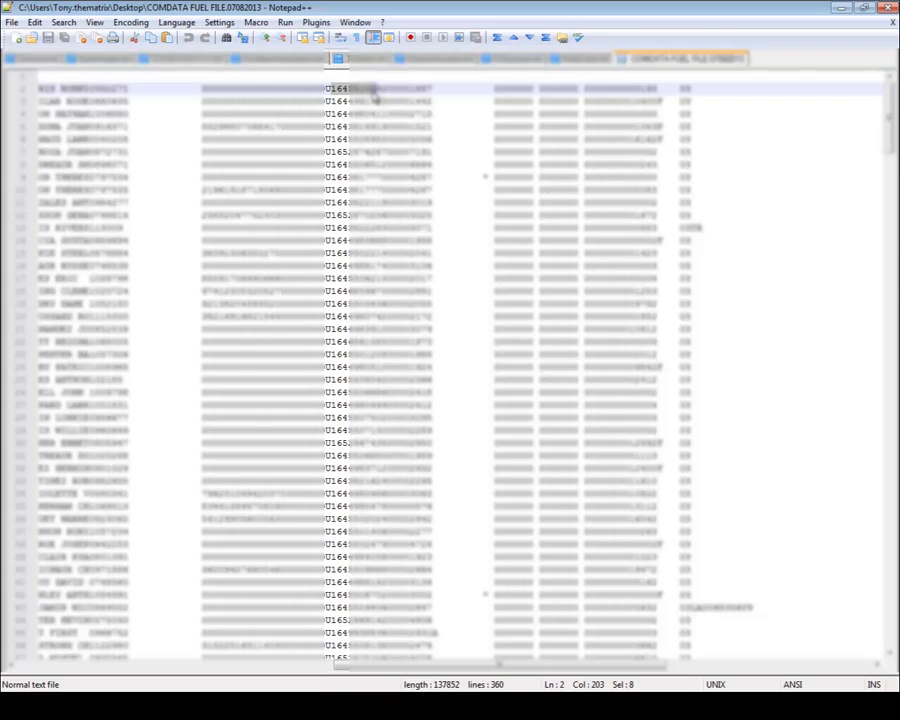
left_click(329, 89)
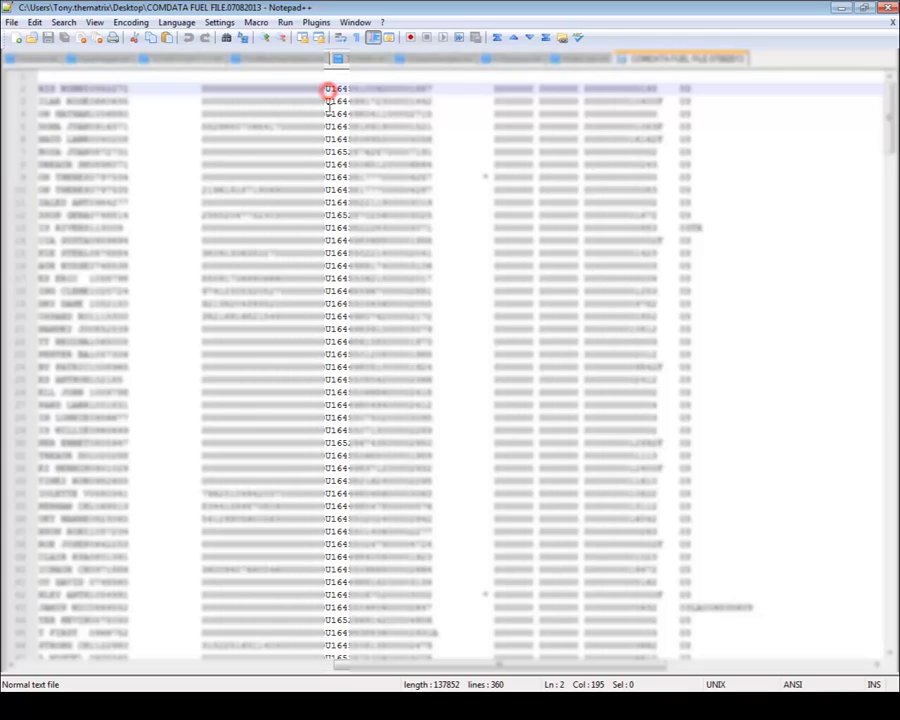
key("Down")
key("Down")
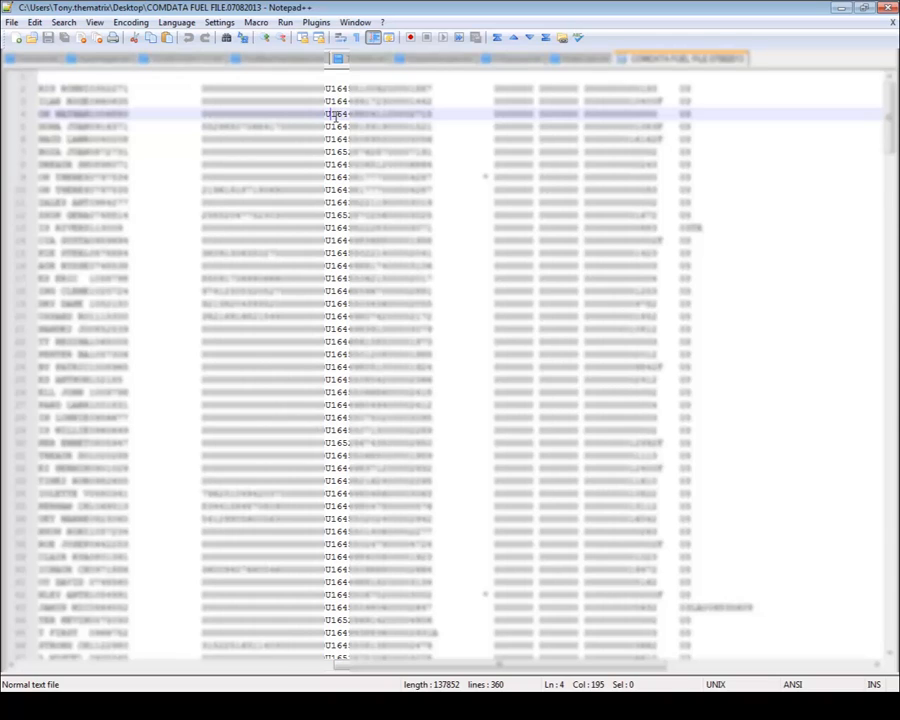
left_click(594, 684)
left_click_drag(329, 113, 381, 117)
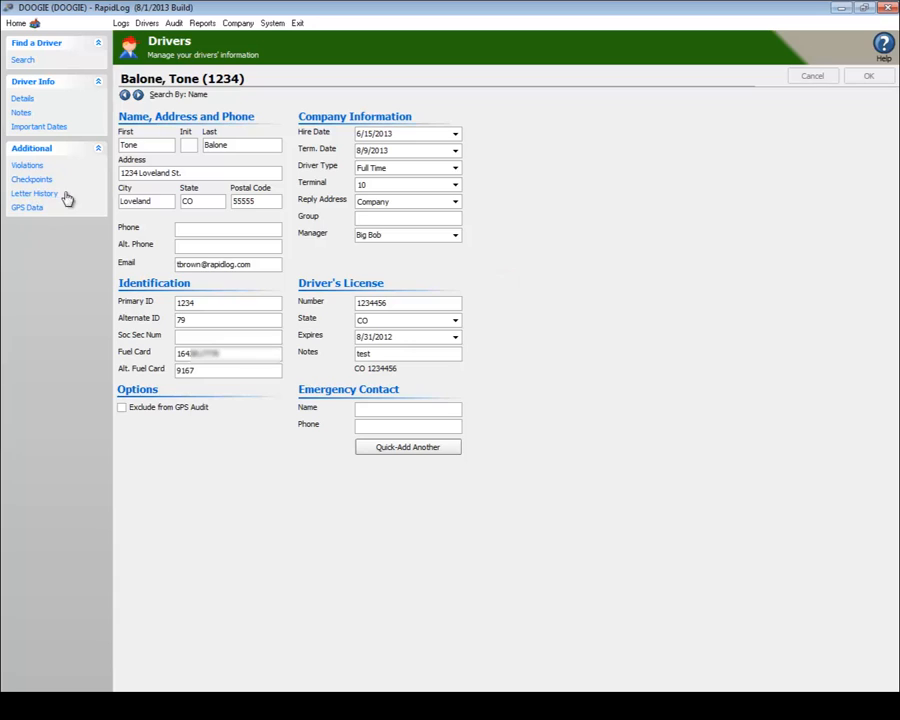
Check the Fuel Card number in the driver's Identification details in RapidLog.
left_click(227, 353)
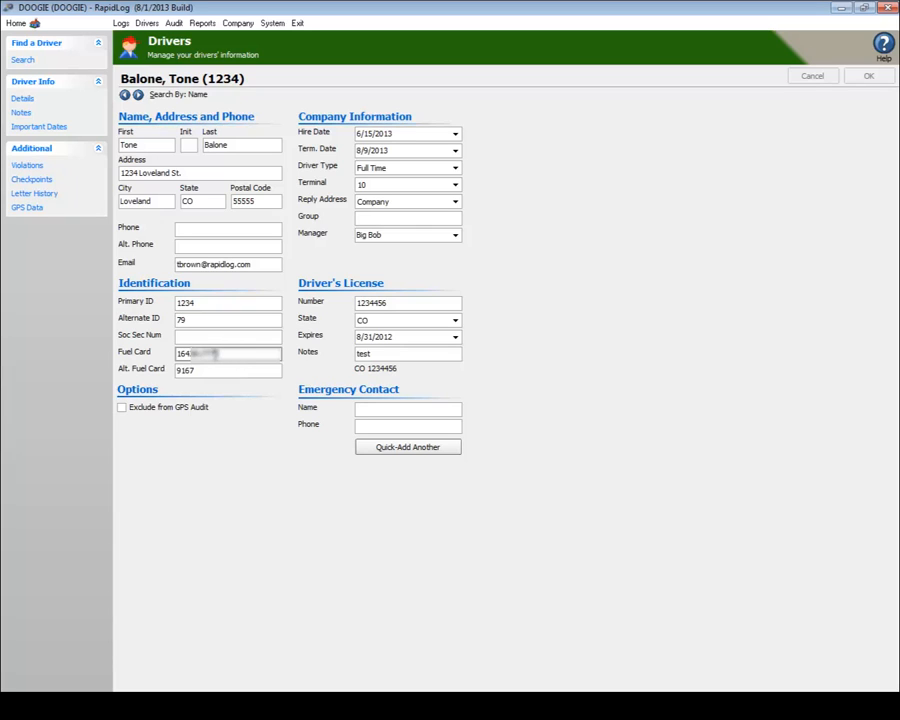
double_click(221, 352)
left_click(230, 352)
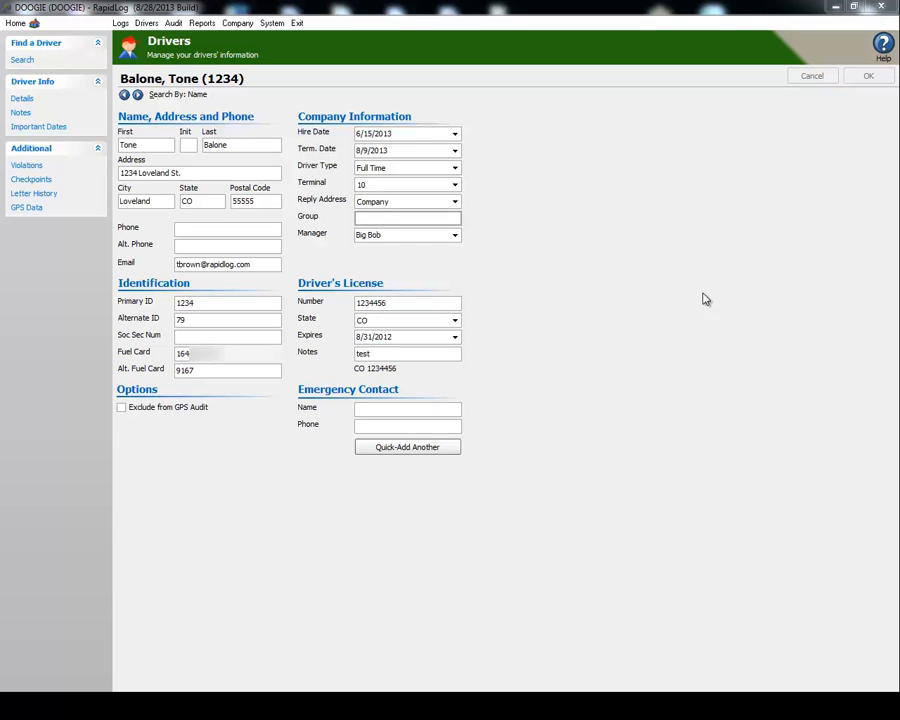
Launch RapidLog FTP from the RapidLog OnDemand folder and open the remote Checkpoints/ComDataMOTRS folder.
left_click(836, 7)
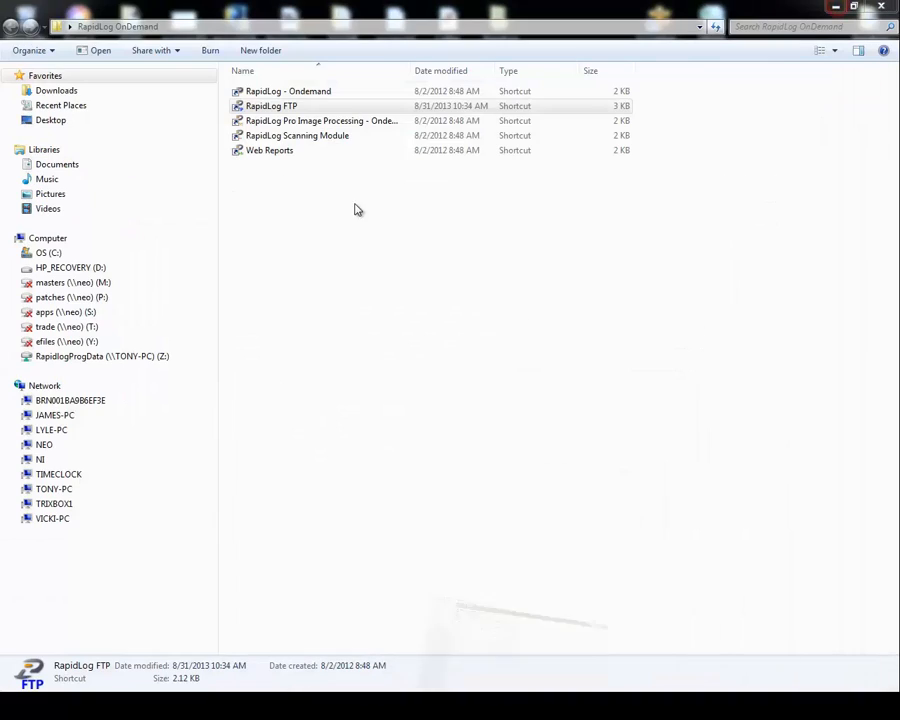
double_click(313, 107)
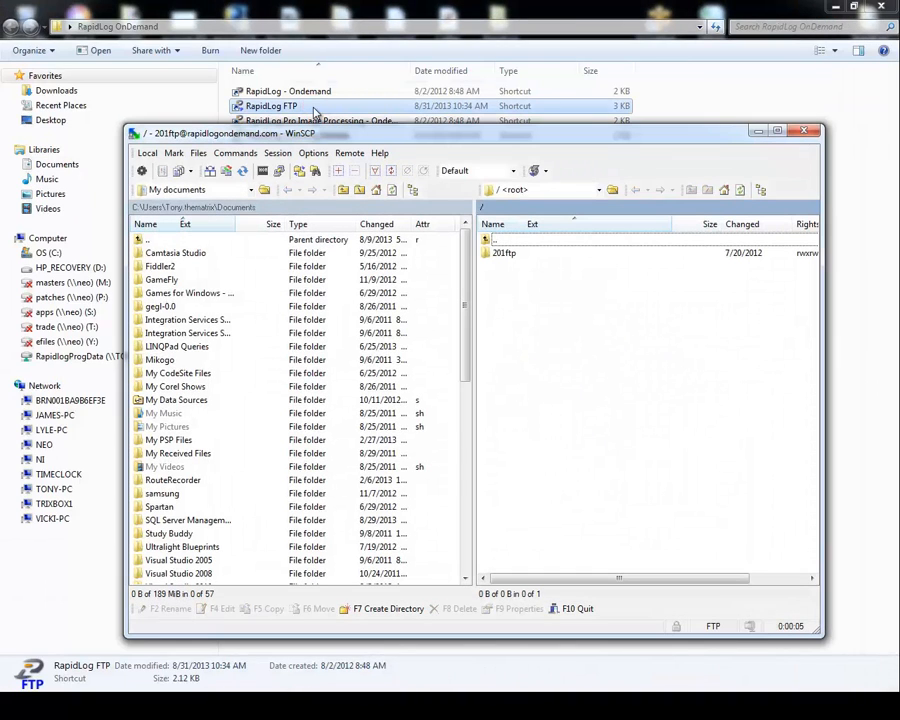
double_click(516, 258)
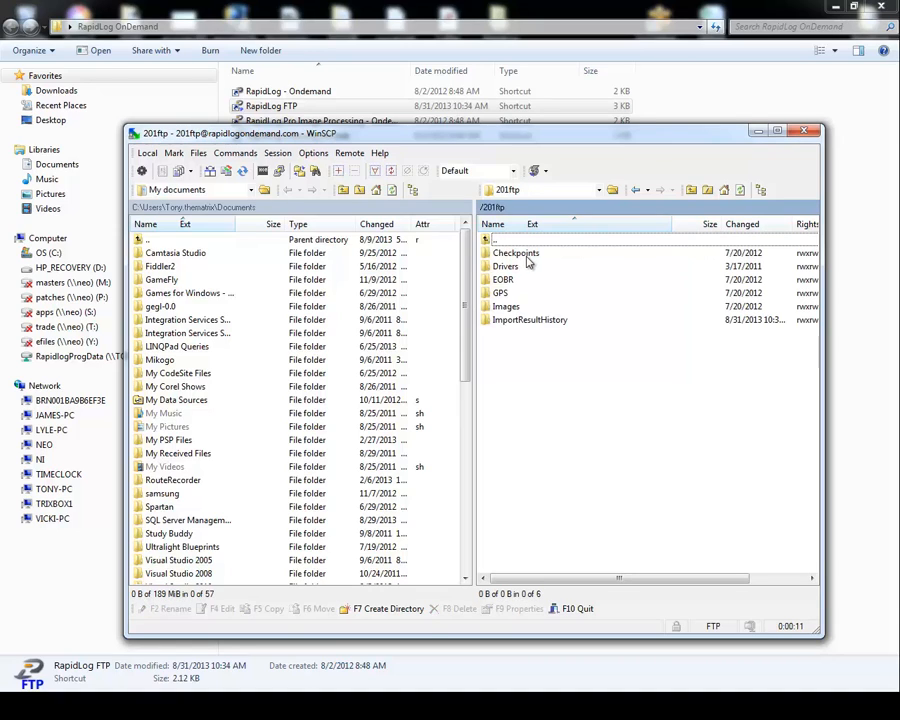
double_click(529, 258)
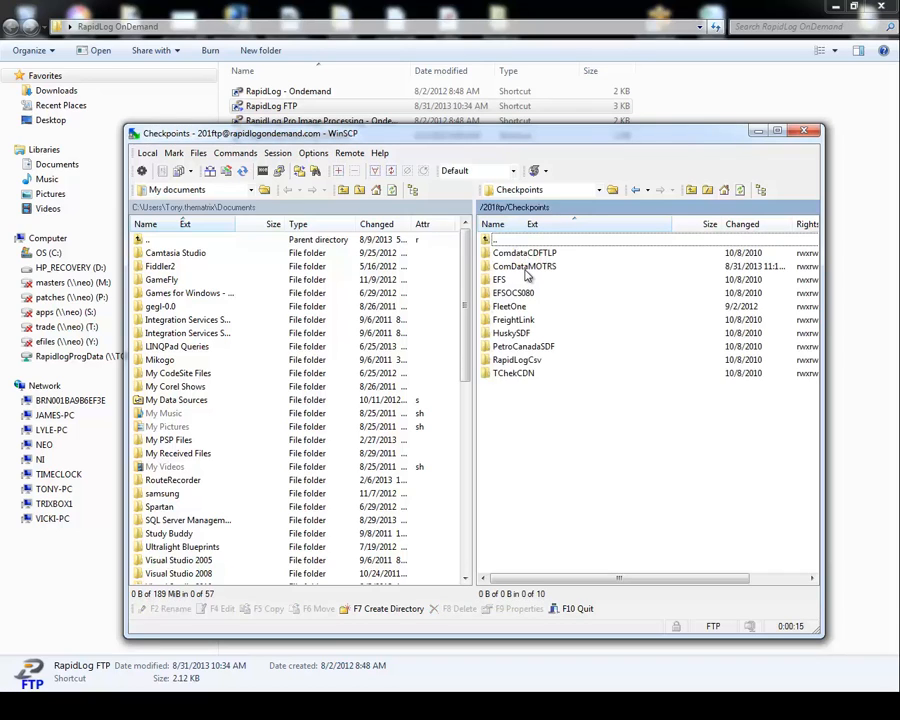
double_click(525, 268)
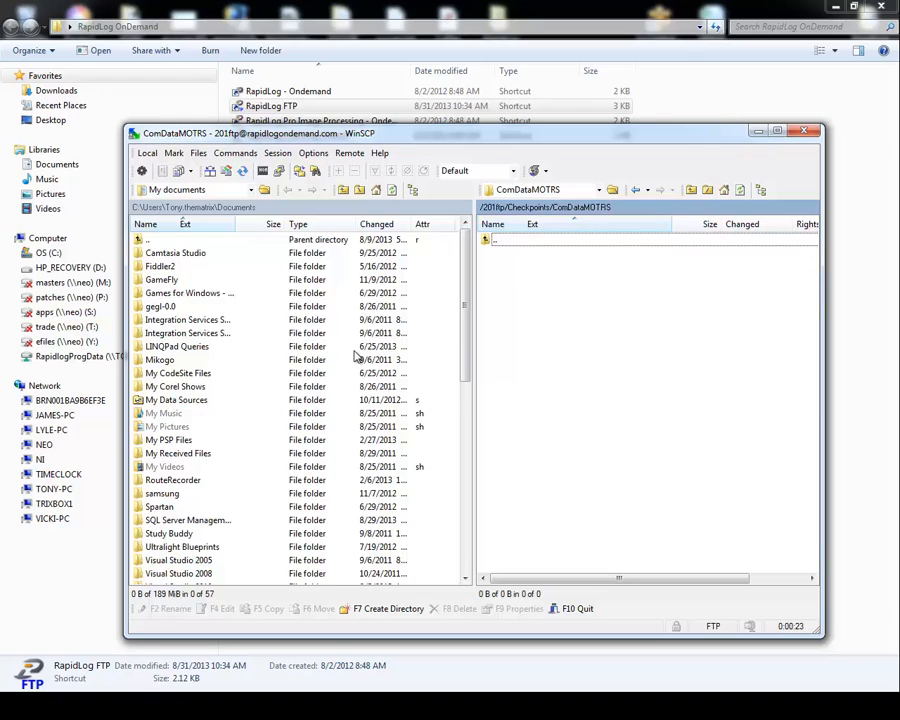
Upload COMDATA FUEL FILE.07082013 from the local Desktop to the remote ComDataMOTRS folder and close the FTP window.
left_click(251, 190)
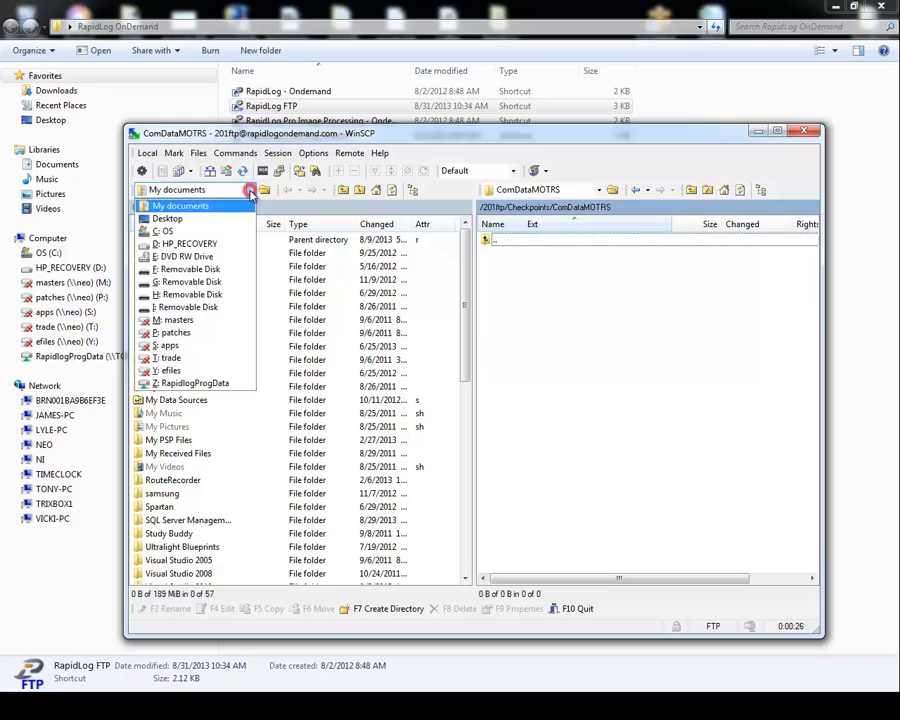
left_click(187, 228)
left_click_drag(466, 248, 464, 364)
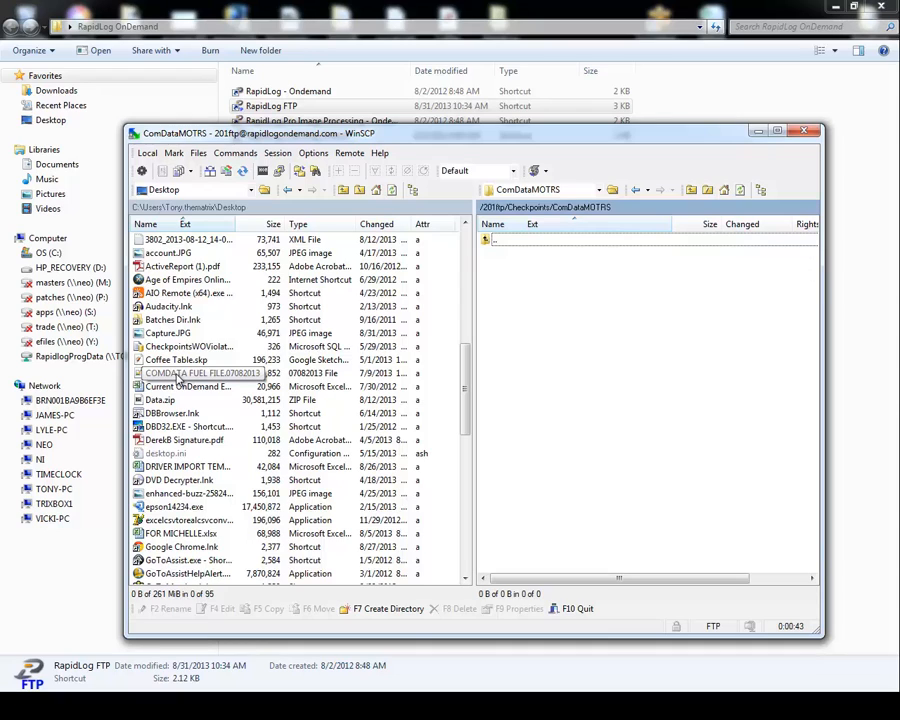
left_click(181, 379)
left_click_drag(183, 381, 504, 246)
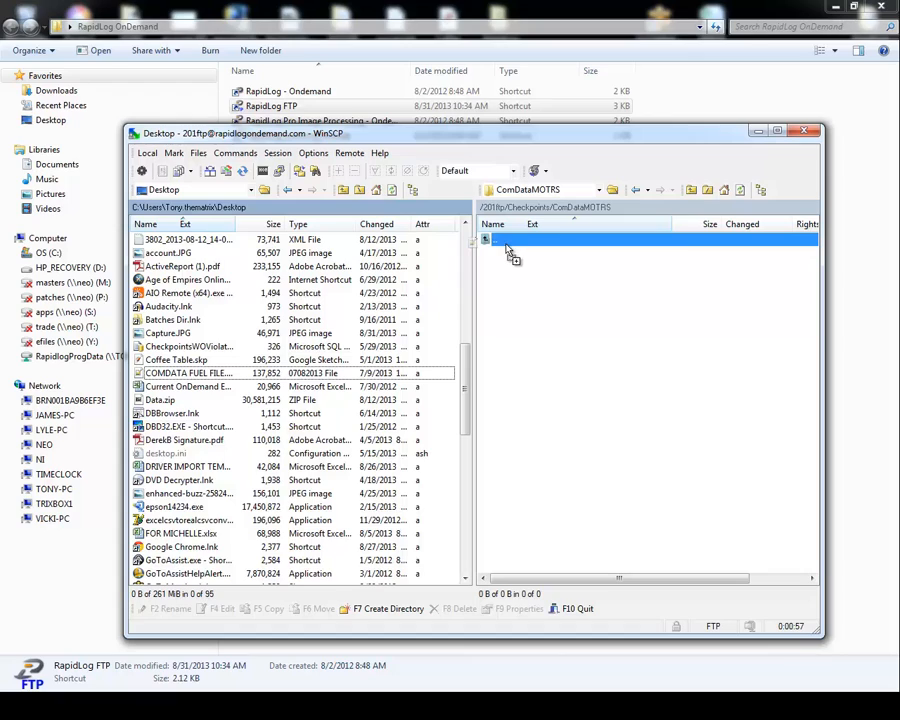
left_click_drag(508, 250, 579, 336)
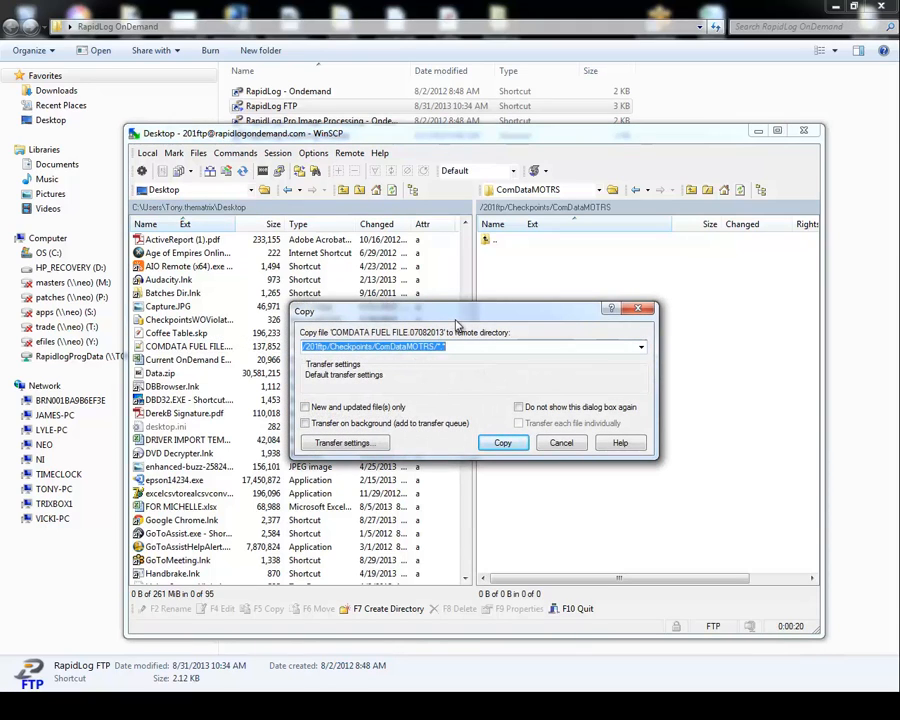
left_click_drag(452, 319, 455, 302)
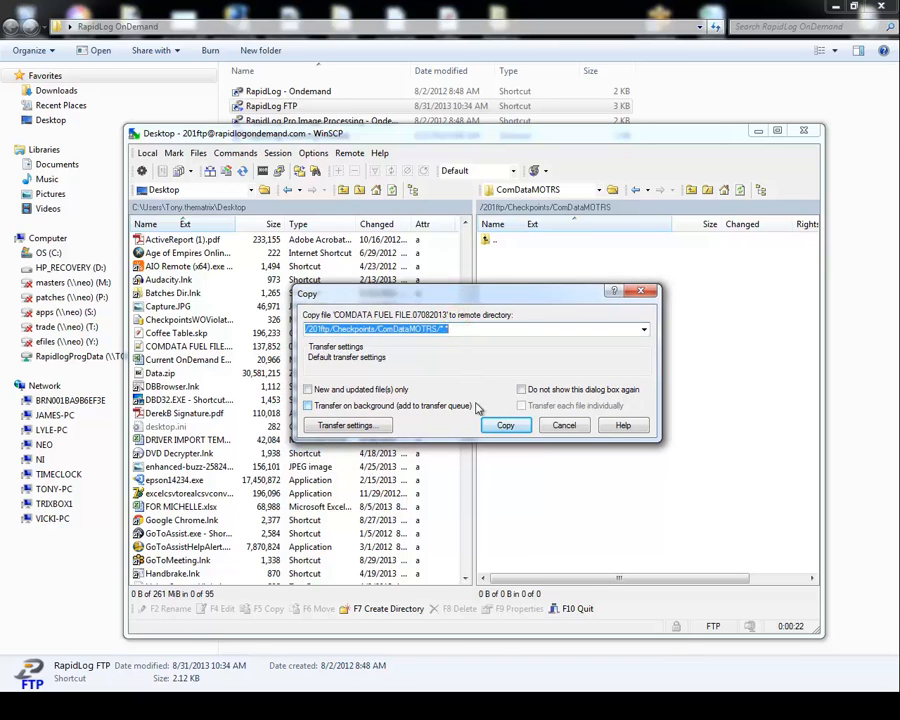
left_click(505, 426)
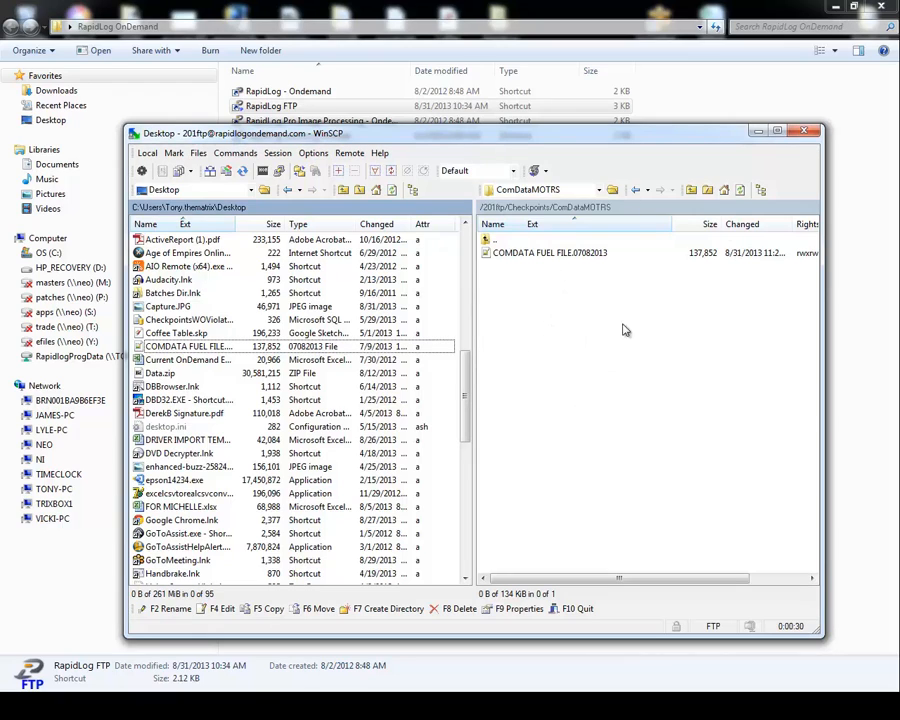
left_click(805, 134)
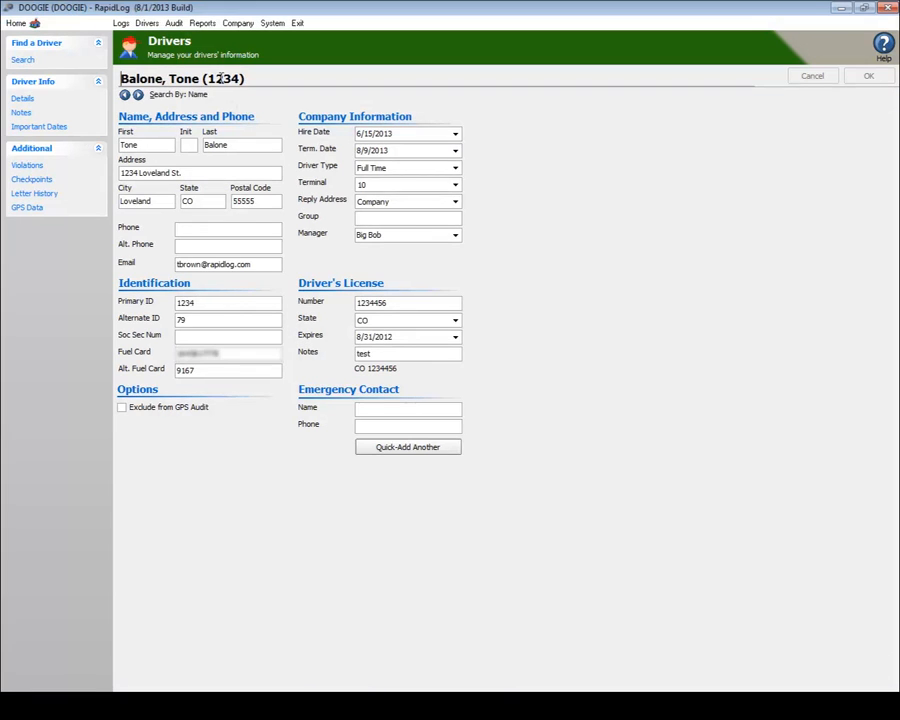
Review the driver's imported fuel checkpoints in RapidLog, checking the time, location and status of each.
left_click(33, 181)
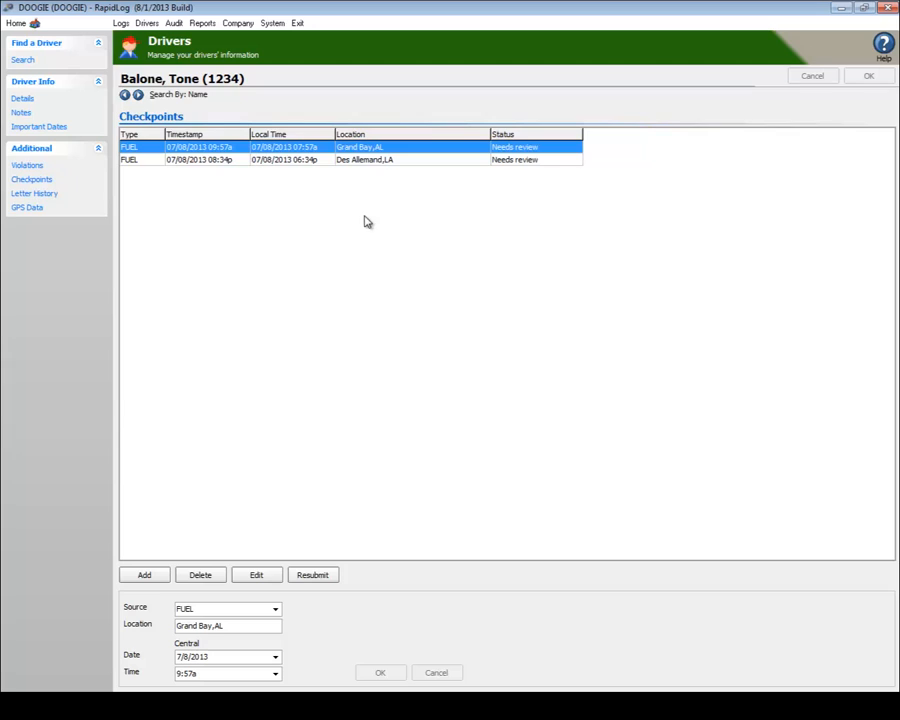
left_click(348, 244)
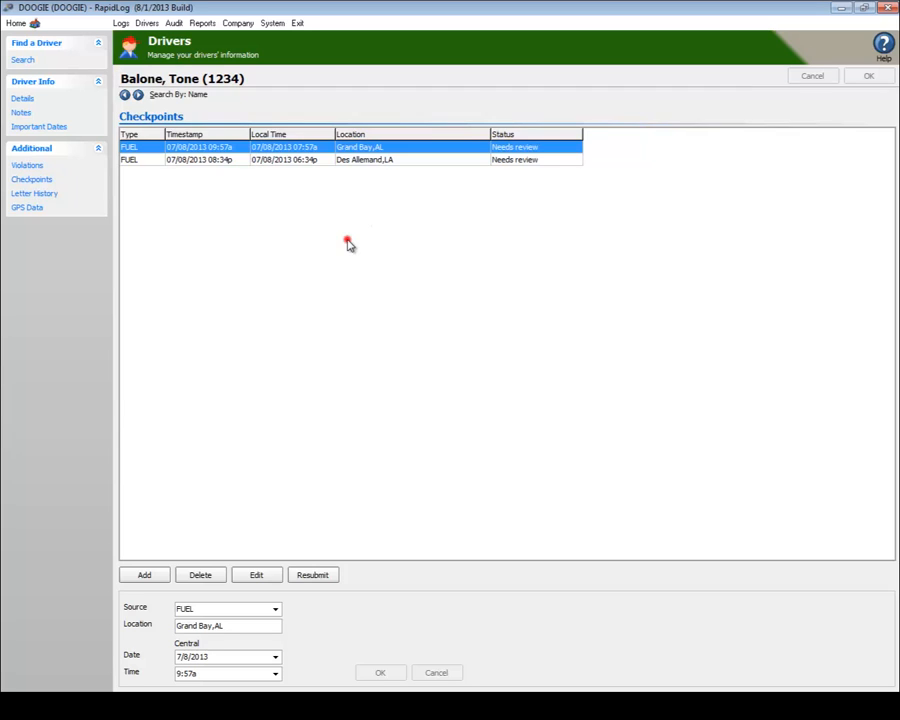
left_click(195, 150)
left_click(527, 162)
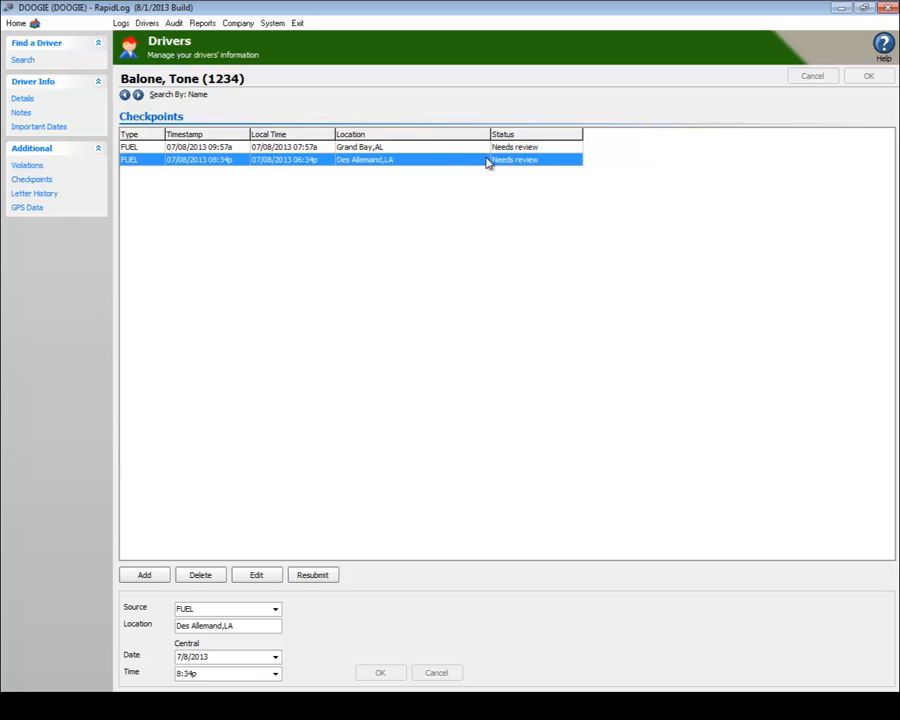
left_click(506, 150)
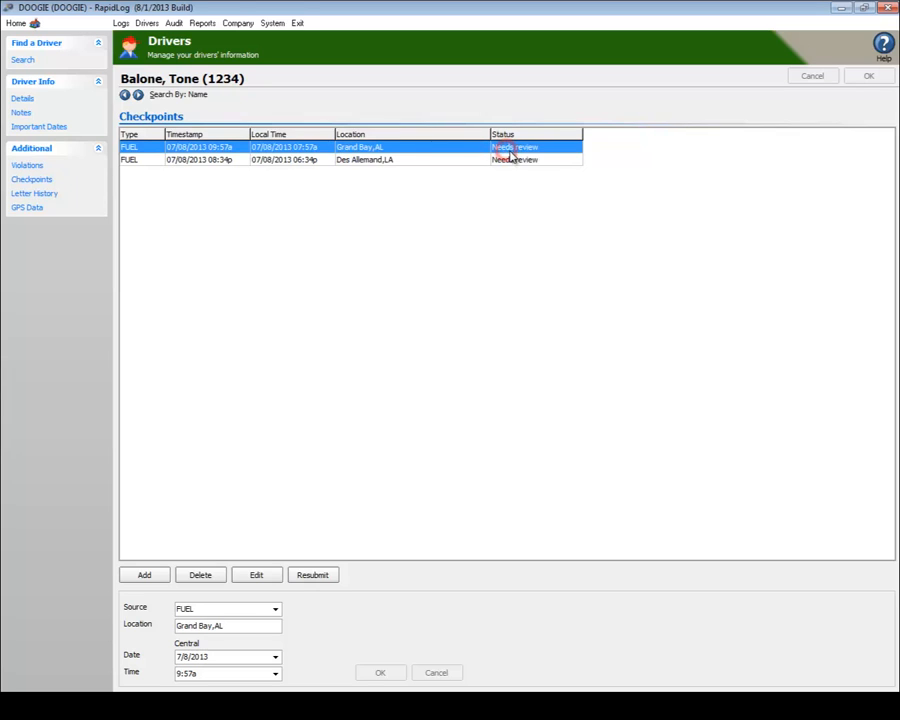
Enable Pre-screen checkpoints for the batch audit, and toggle its High-speed and Hours of service options.
left_click(175, 23)
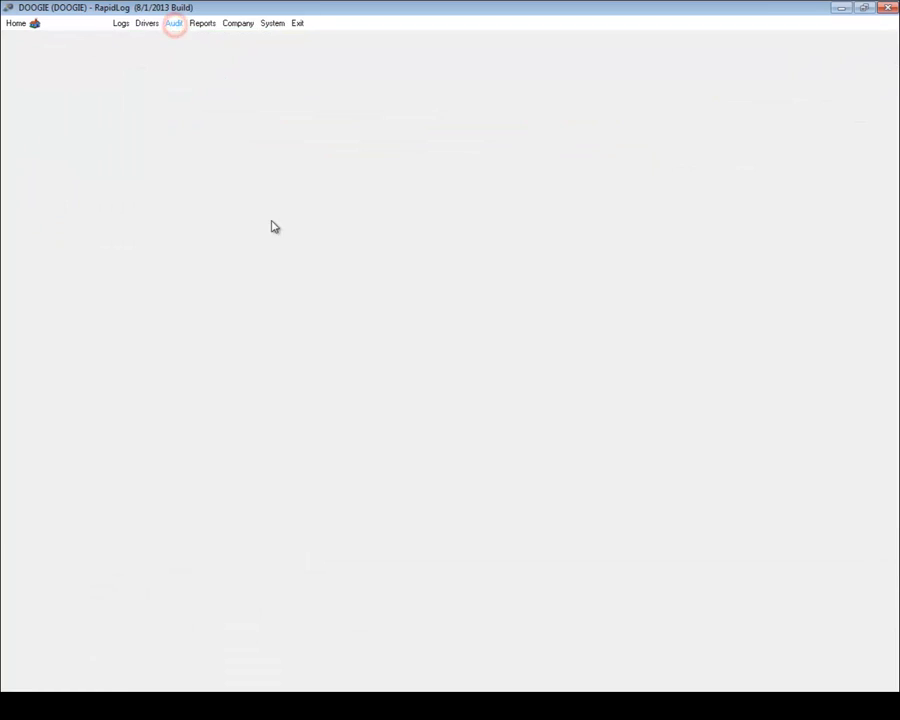
left_click(125, 155)
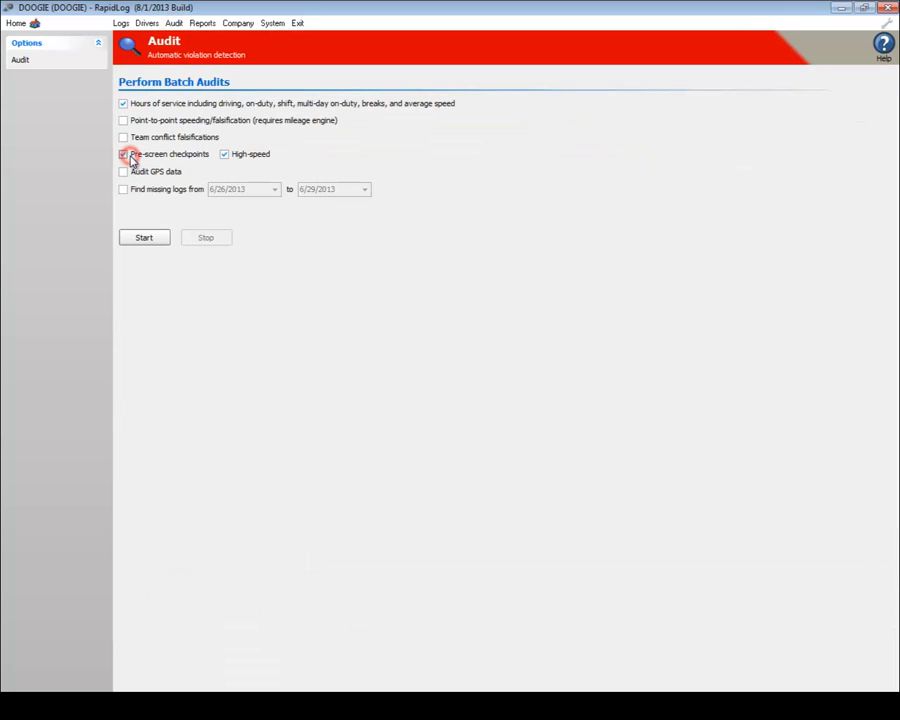
left_click(224, 154)
left_click(123, 104)
Open the company's FUEL checkpoint type and examine its rule for minimum logged minutes and the time window around the checkpoint.
left_click(238, 24)
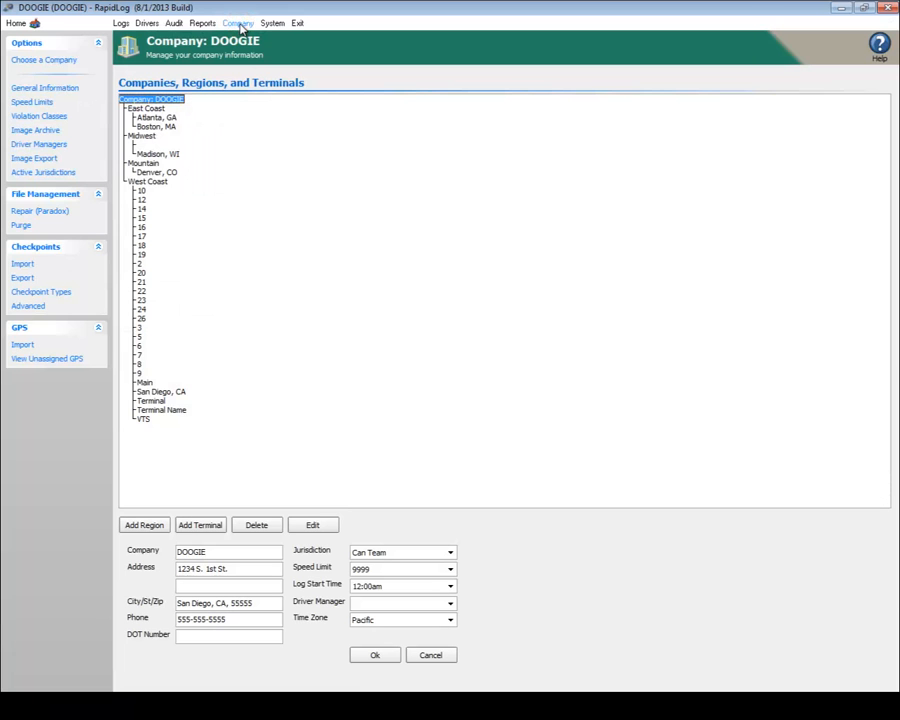
left_click(55, 293)
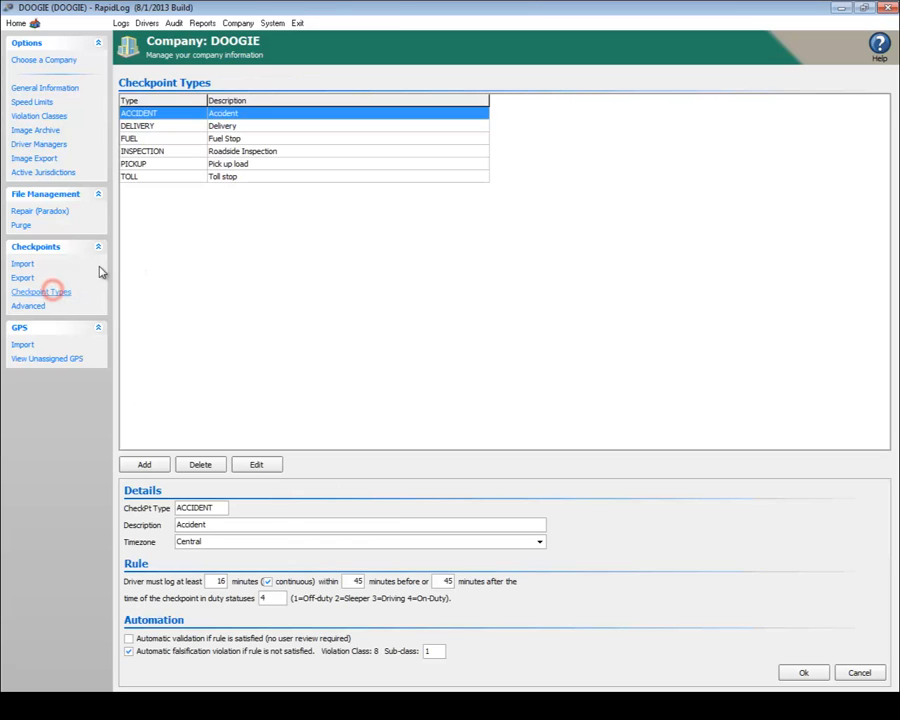
left_click(104, 138)
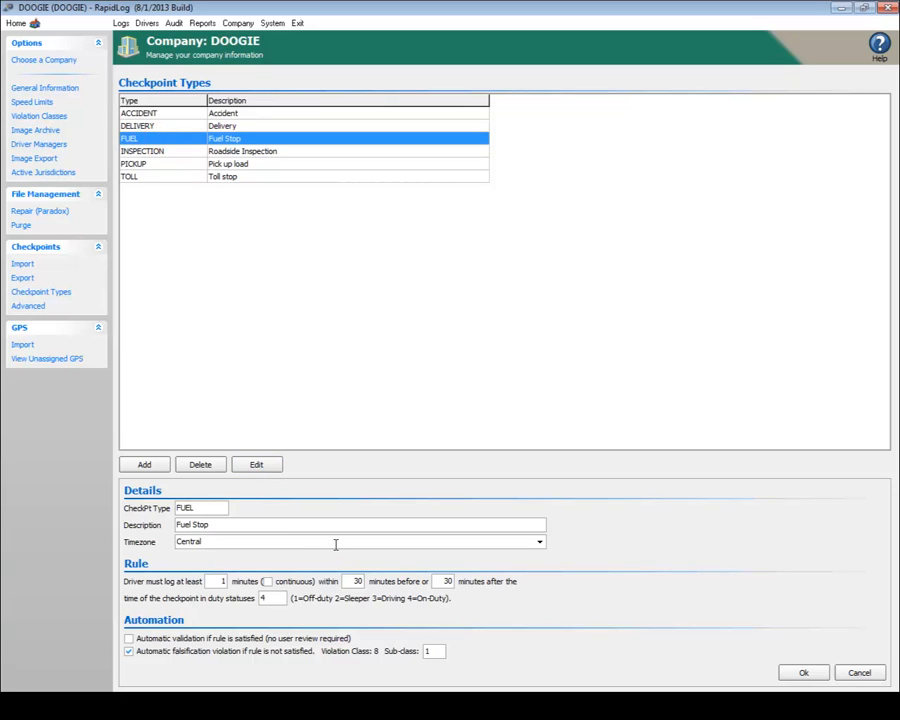
left_click(219, 581)
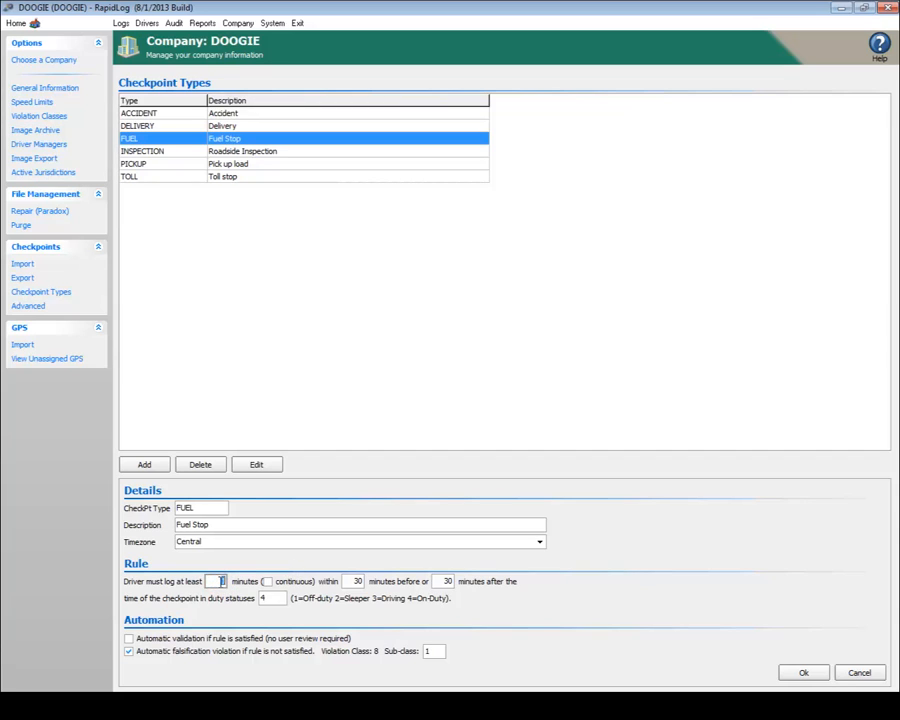
left_click(352, 581)
Turn on automatic validation when the rule is satisfied for the FUEL checkpoint type, check its duty status rule, and save.
left_click(172, 641)
double_click(272, 598)
left_click(316, 605)
left_click(787, 675)
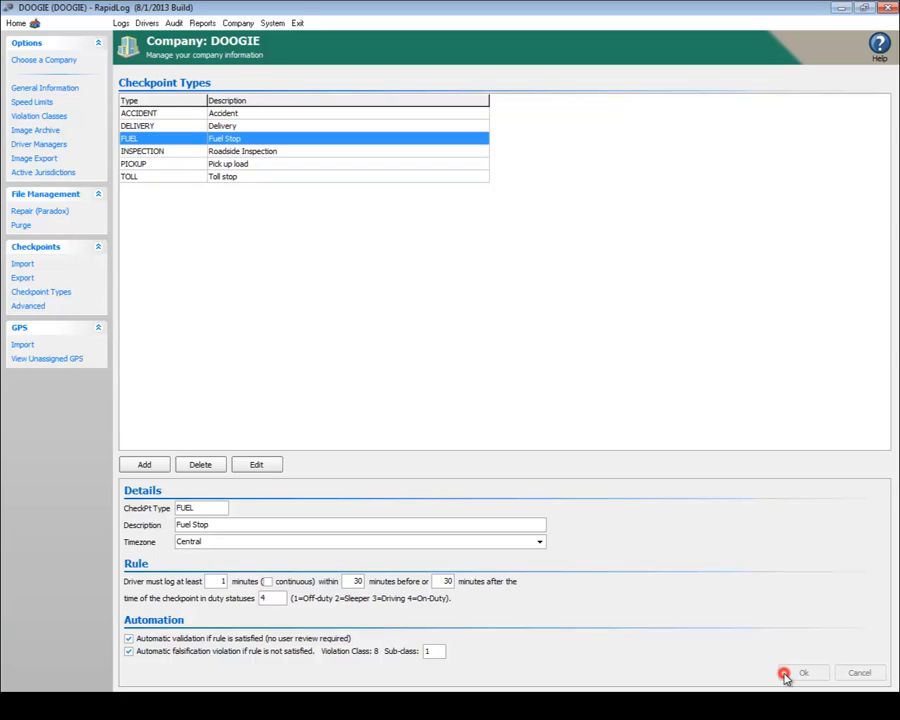
left_click(126, 548)
Run a batch audit with only Pre-screen checkpoints enabled, leaving Hours of service and High-speed off.
left_click(175, 22)
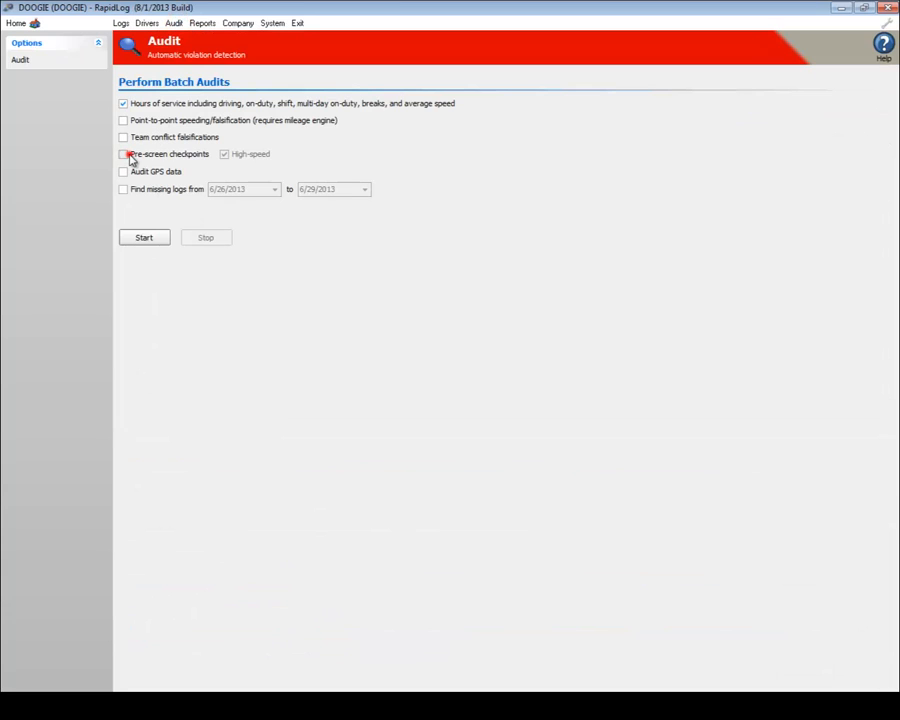
left_click(126, 155)
left_click(122, 103)
left_click(224, 154)
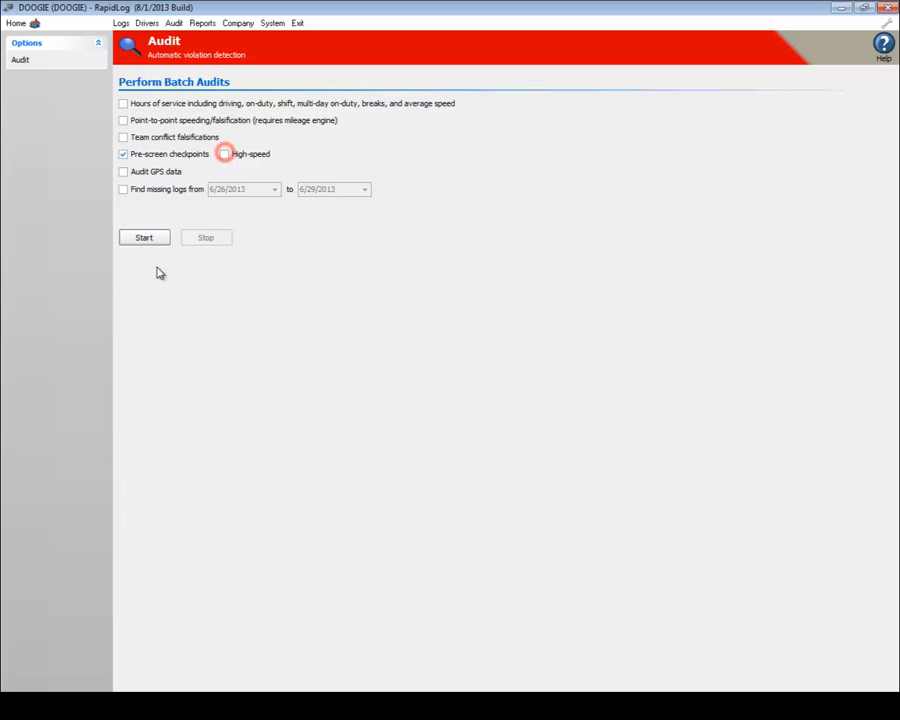
left_click(133, 239)
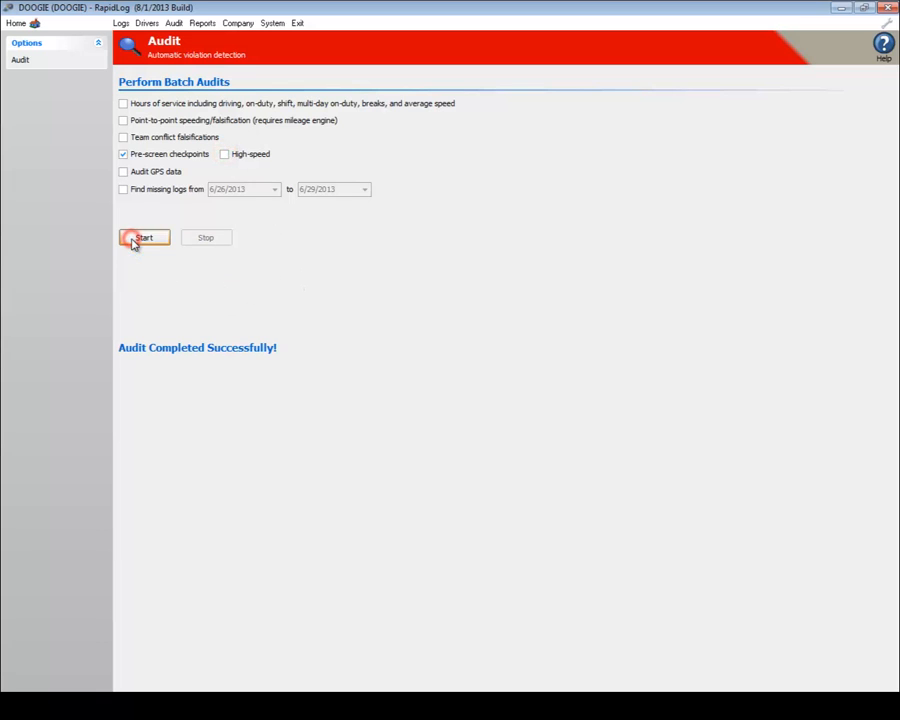
Review the audit status of the driver's Grand Bay, AL and Des Allemand, LA fuel checkpoints.
left_click(145, 22)
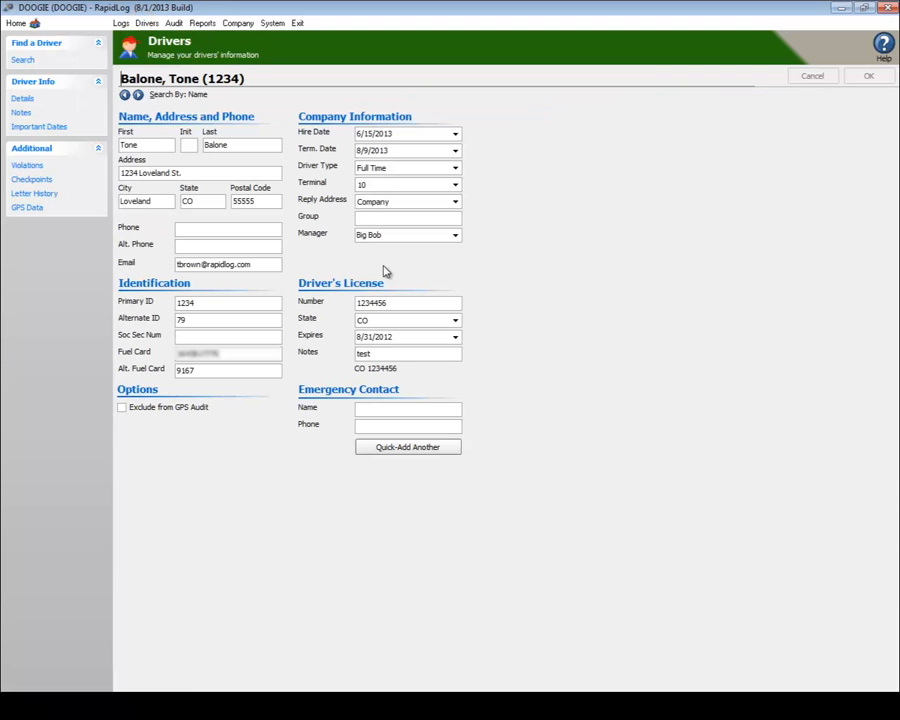
left_click(32, 179)
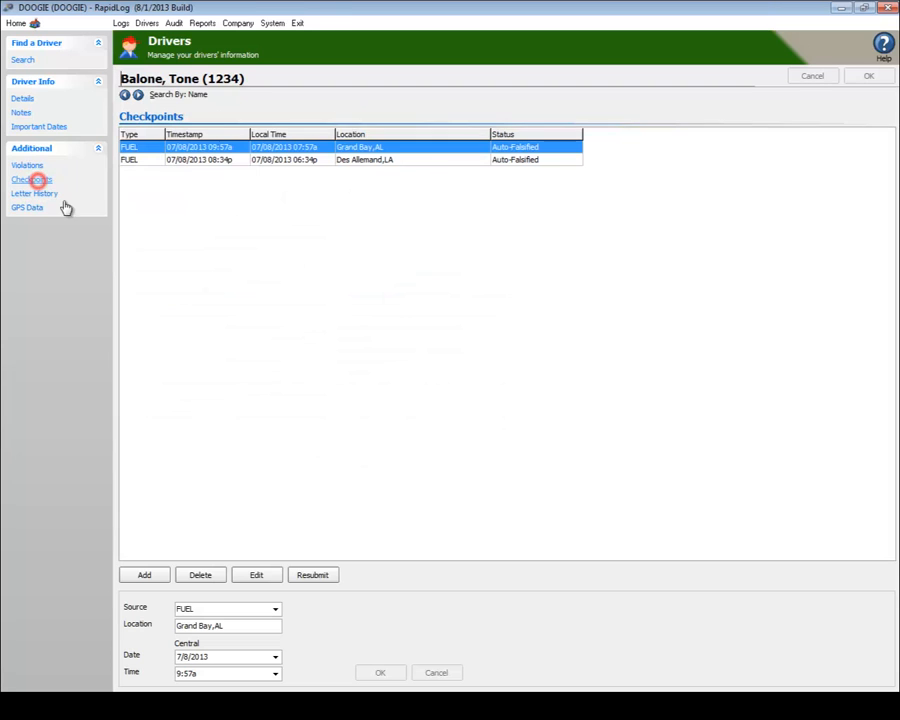
left_click(210, 160)
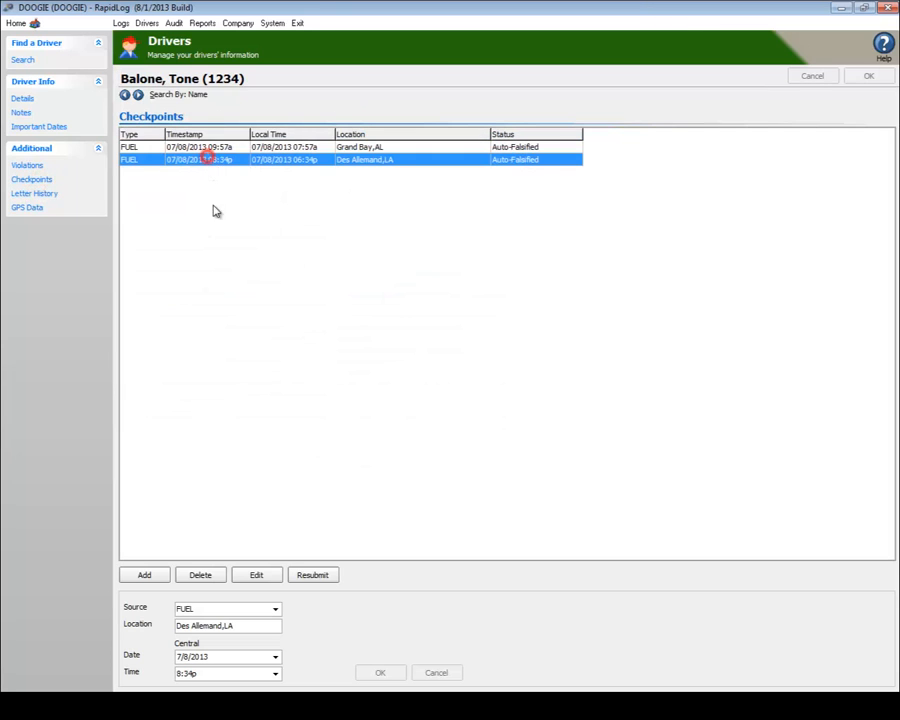
left_click(197, 147)
left_click(192, 161)
left_click(188, 148)
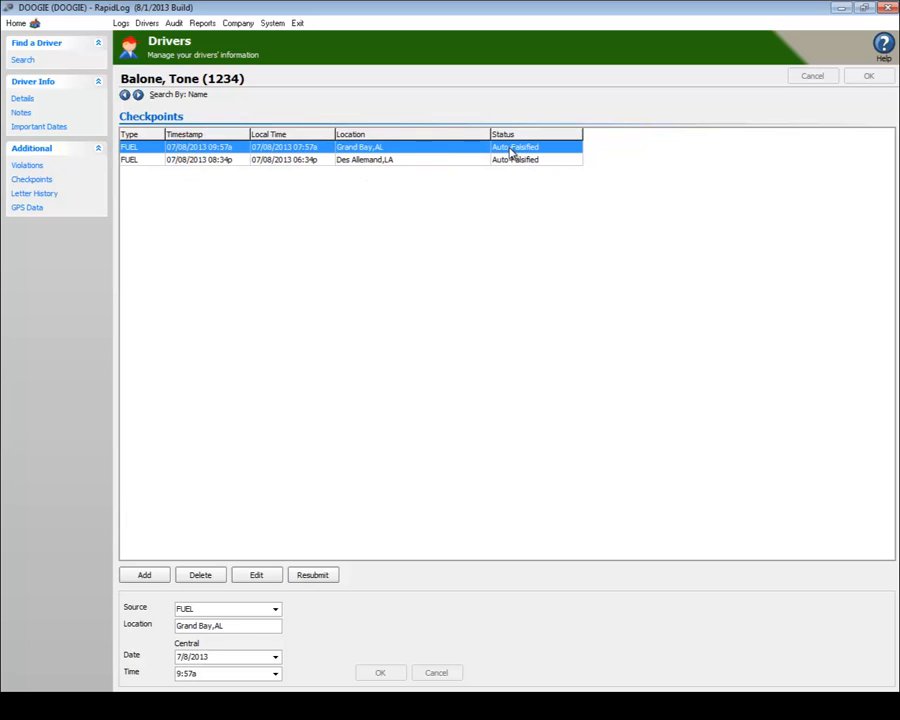